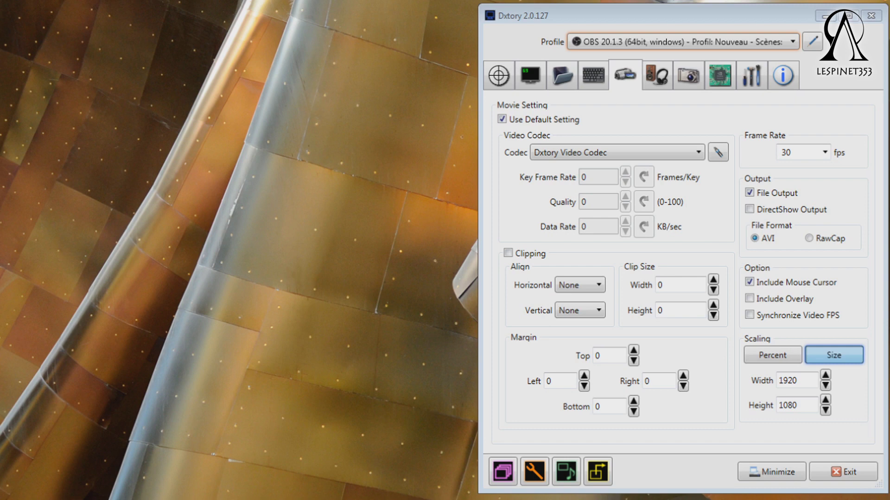
- Select the Minecraft 20w14~ capture profile
click(632, 157)
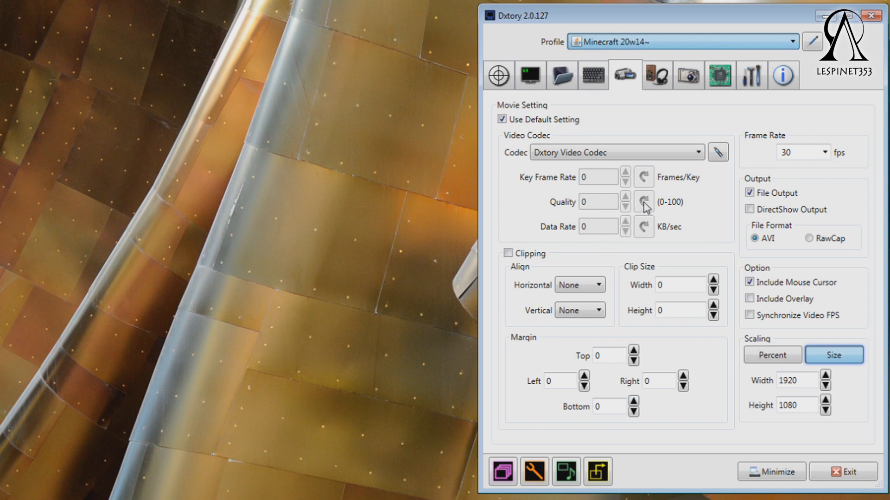
click(652, 52)
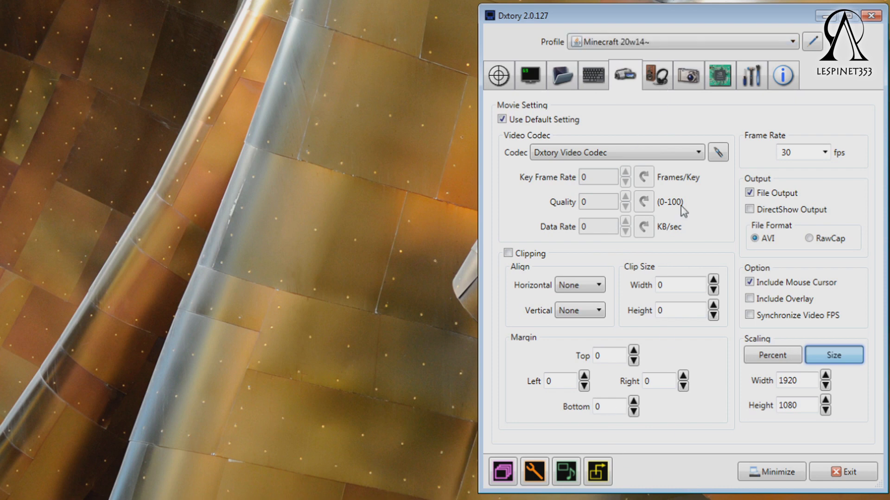
- Review the target, overlay, save folder and hotkey settings, ending at the movie settings
click(499, 86)
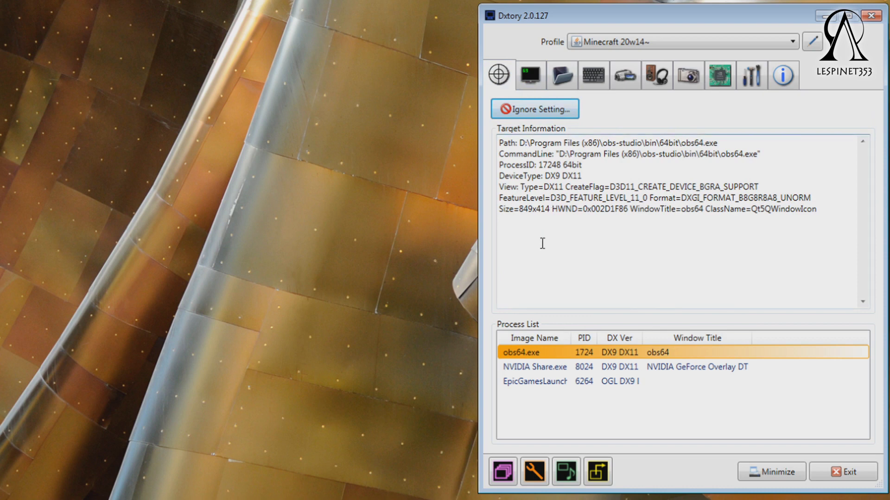
click(531, 76)
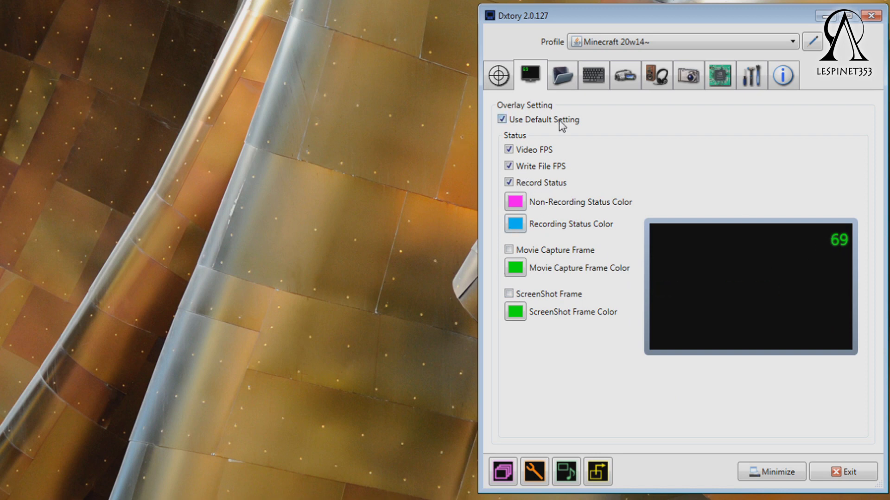
click(562, 75)
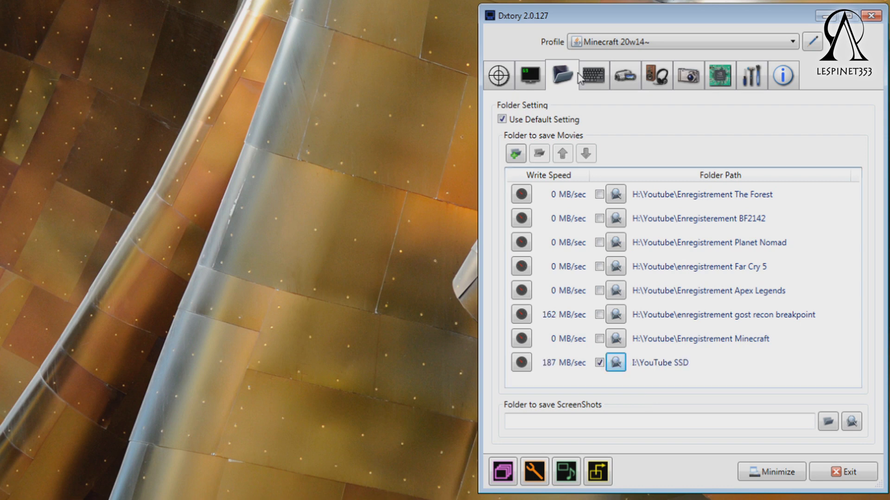
click(593, 76)
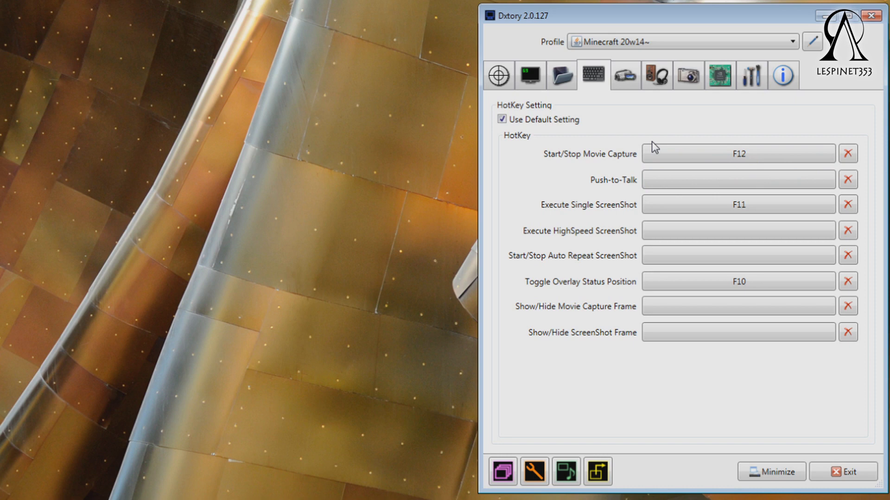
click(635, 87)
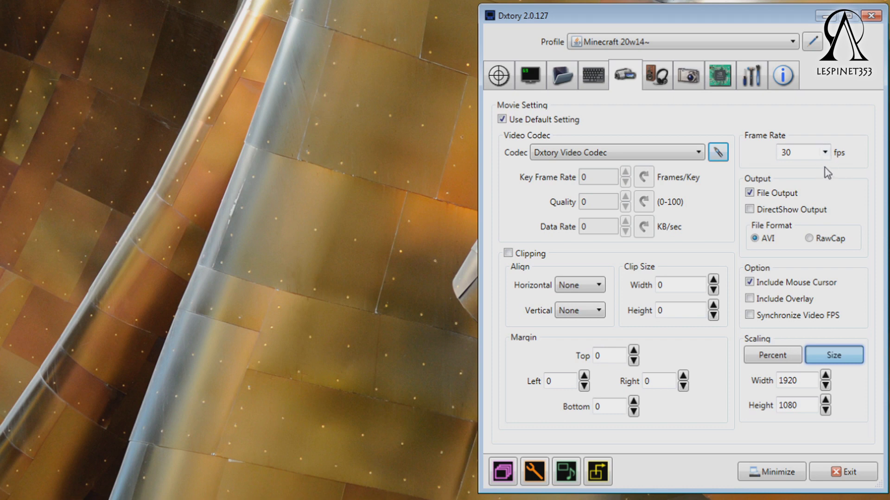
- Go through the frame rate choices and set the recording to 30 fps
click(825, 153)
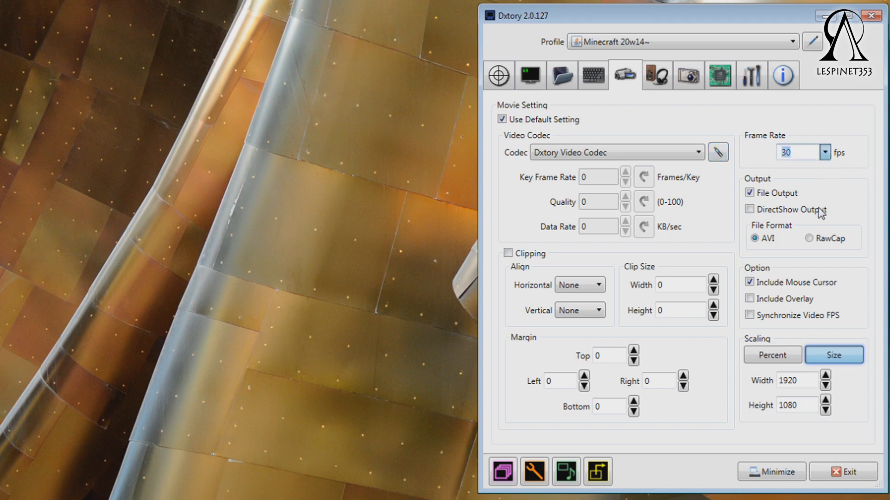
click(820, 211)
key(Down)
key(Up)
key(Up)
- Enter a scaling width of 1920, then compare the Percent scaling mode and return to Size
double_click(799, 381)
key(BackSpace)
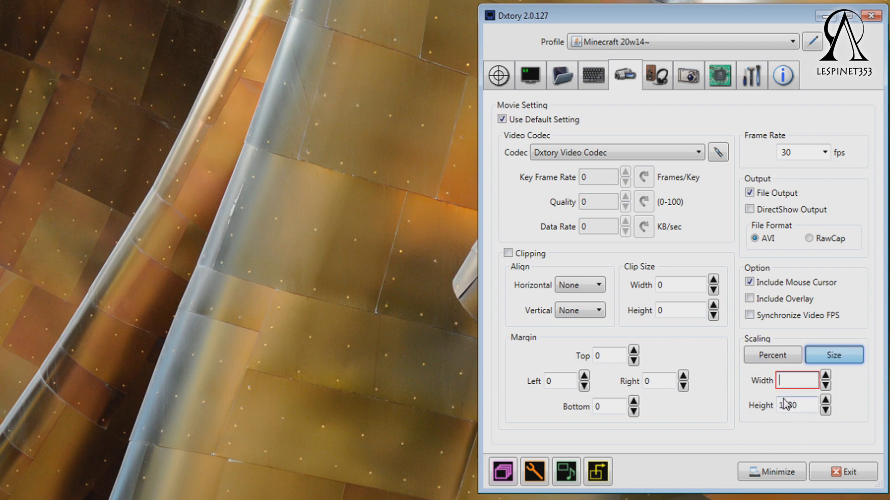
text(1920)
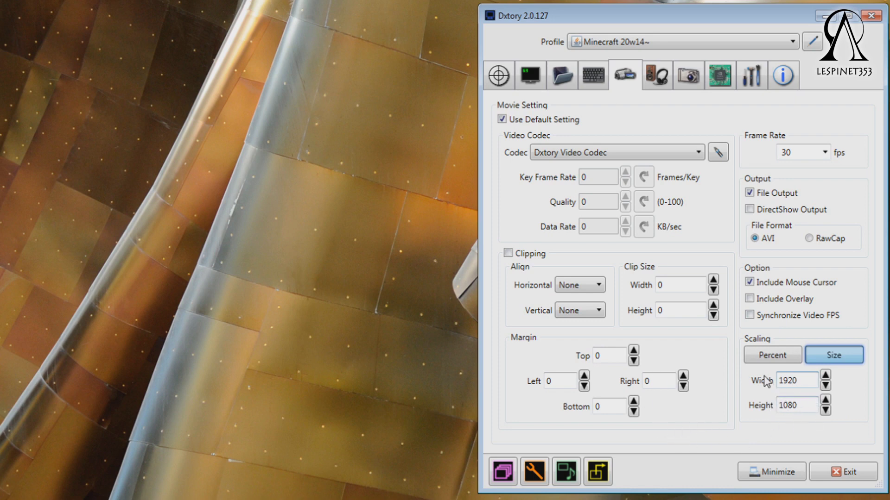
click(769, 356)
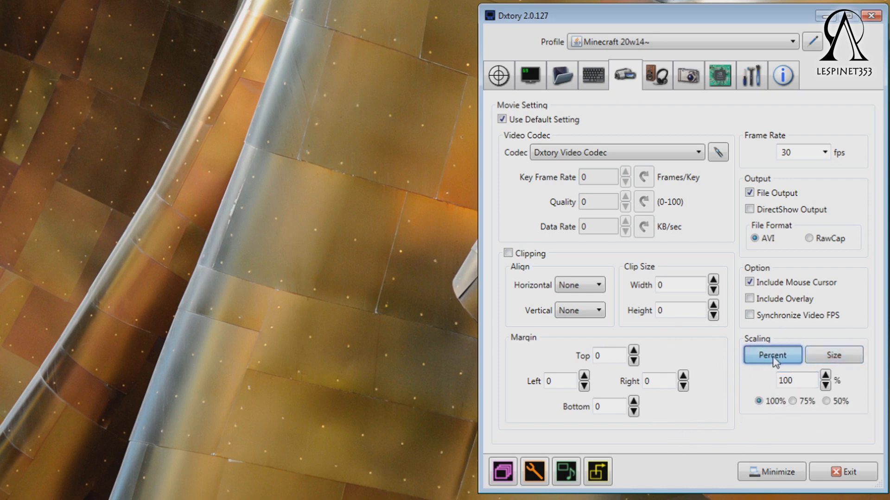
click(834, 360)
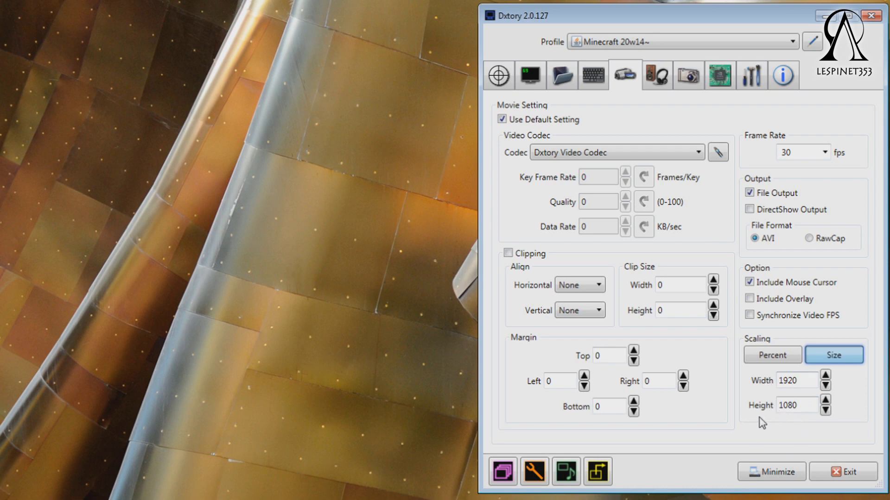
- Set the frame rate to 60 fps with the Dxtory codec format at YUV420(2x2) - Medium Quality
click(718, 153)
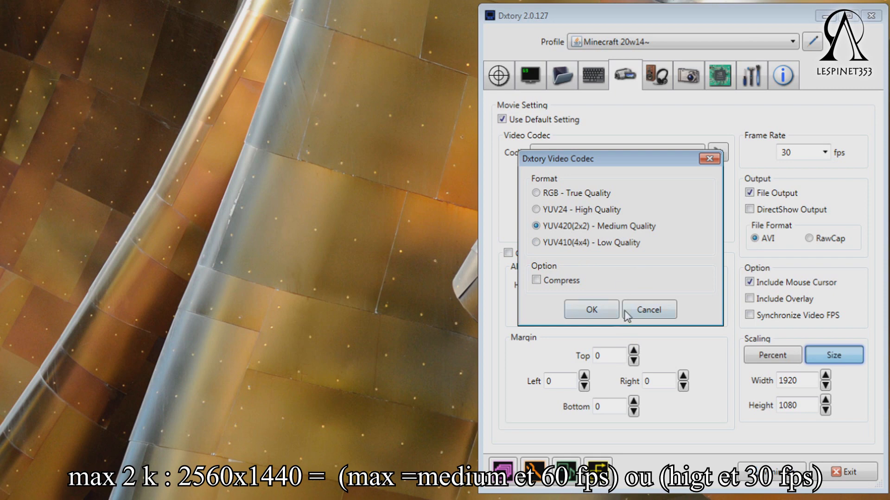
click(593, 309)
scroll(802, 153, down, 1)
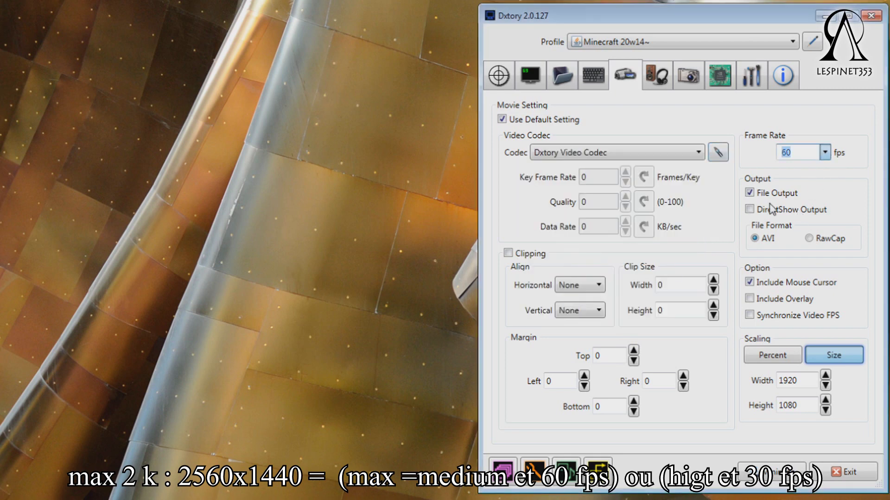
click(718, 152)
click(626, 236)
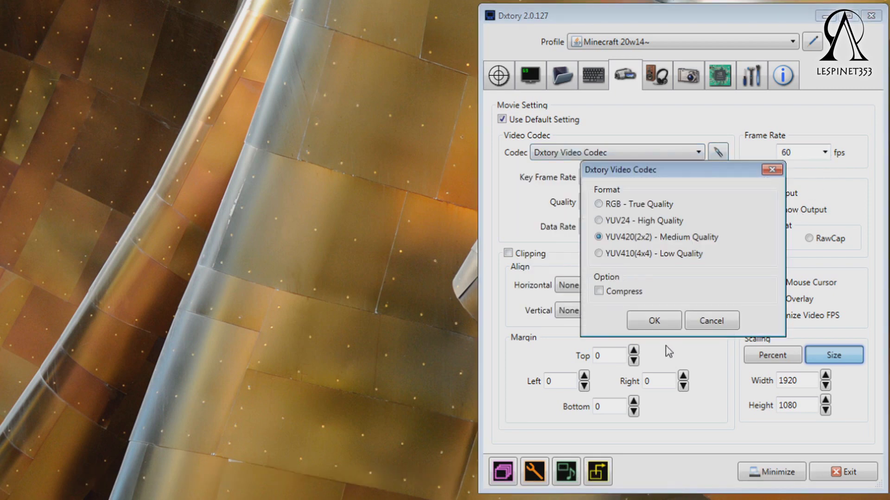
key(Return)
- Set the scaling size to 2560 x 1440 and the codec format to RGB - True Quality
double_click(788, 380)
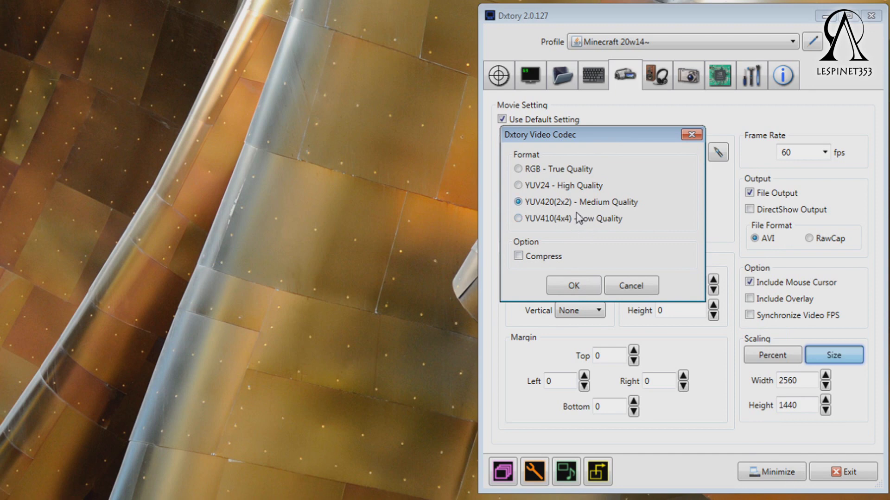
click(566, 171)
click(574, 287)
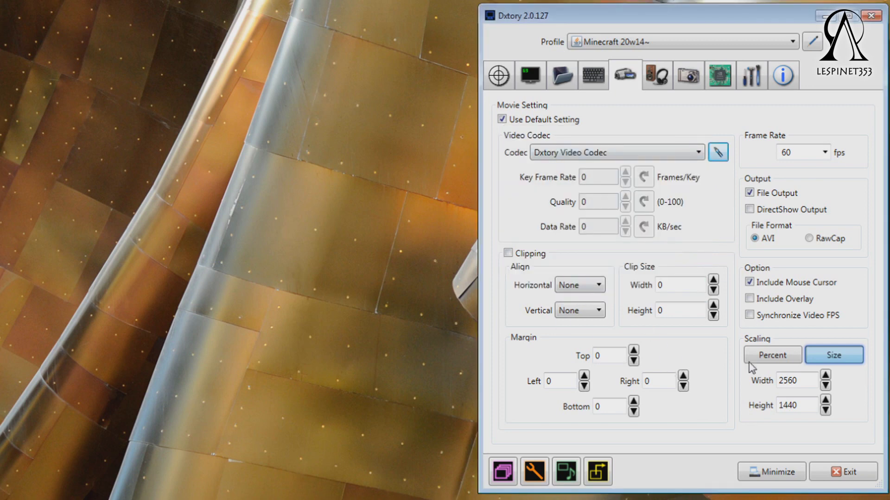
- Set the frame rate to 30 fps and the scaling size to 1920 x 1080
click(815, 156)
key(Down)
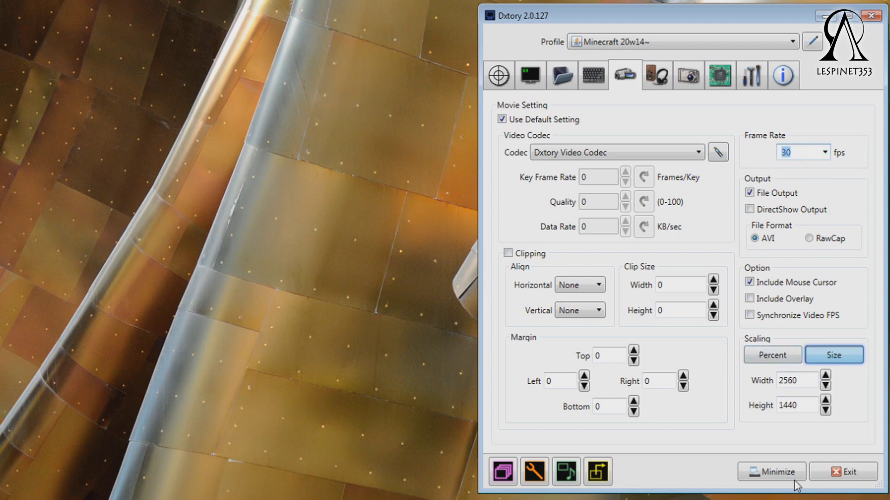
key(Tab)
text(1920)
key(Tab)
text(1080)
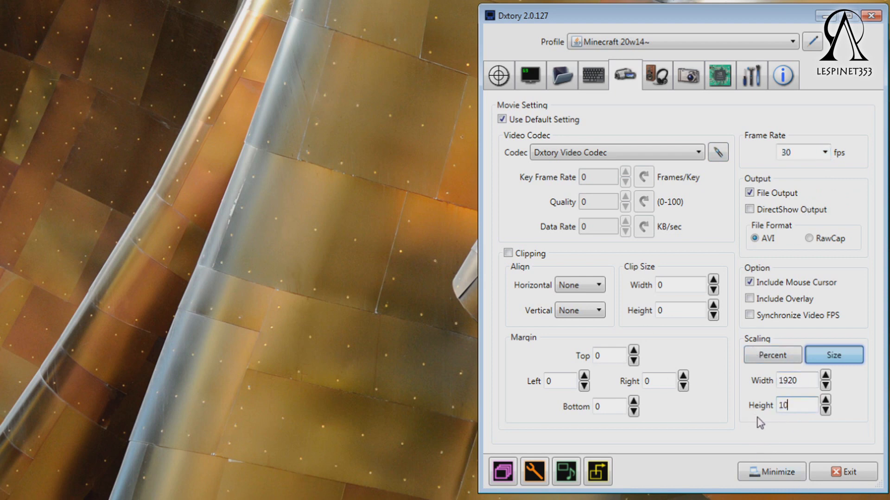
- Keep RGB - True Quality as the codec format and raise the frame rate to 60 fps
key(Return)
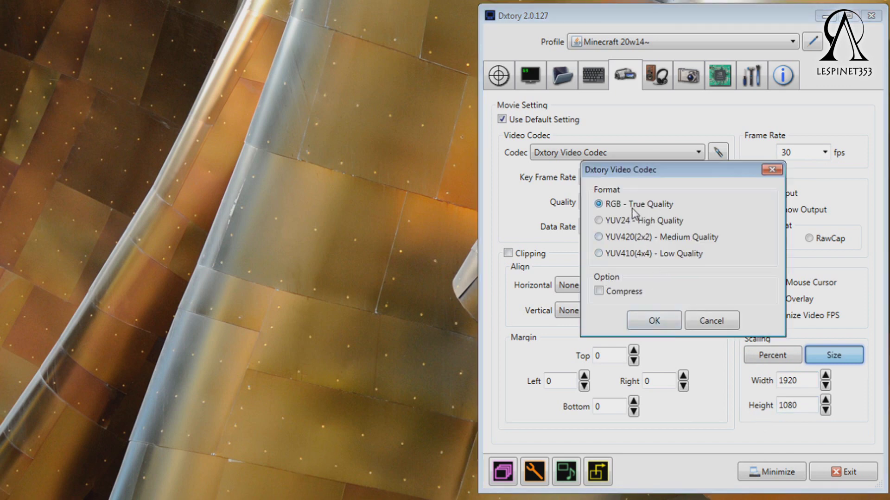
key(Return)
scroll(822, 155, down, 1)
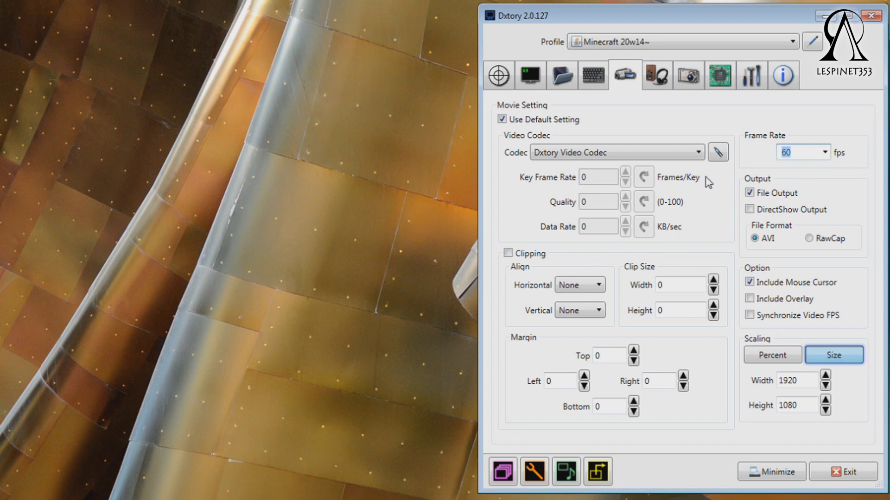
- Set the frame rate to 30 fps and the codec format to YUV420(2x2) - Medium Quality
text(30)
click(718, 152)
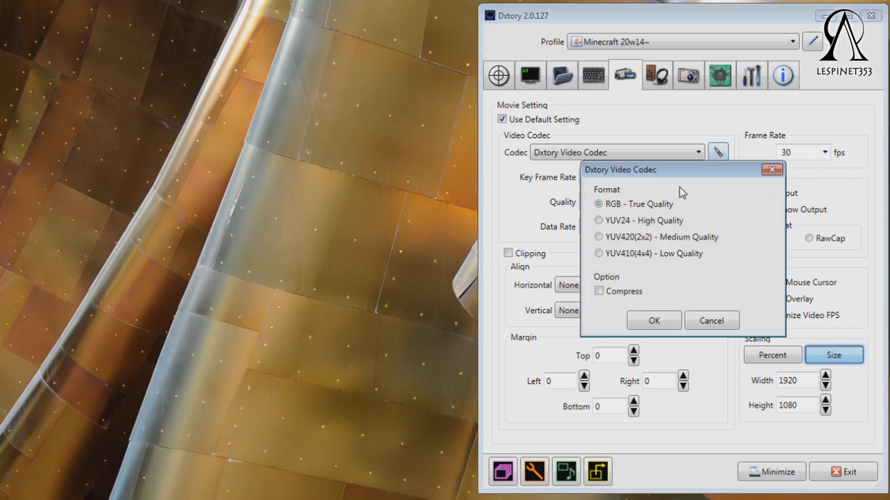
click(633, 239)
click(654, 321)
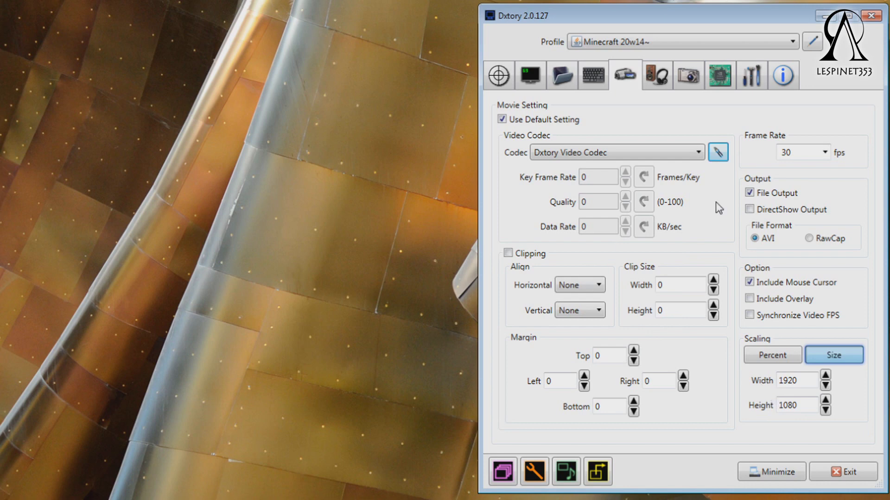
click(824, 153)
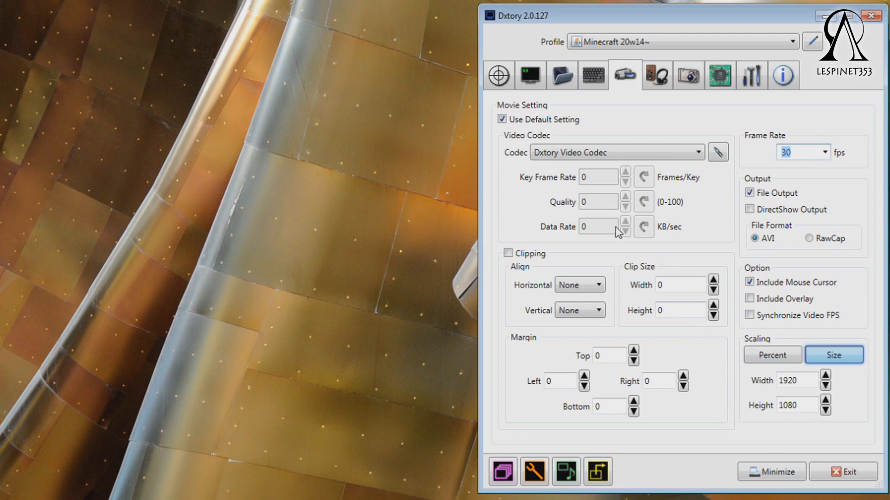
click(686, 151)
- In the audio settings, add two extra audio tracks and remove them again
key(ctrl+Tab)
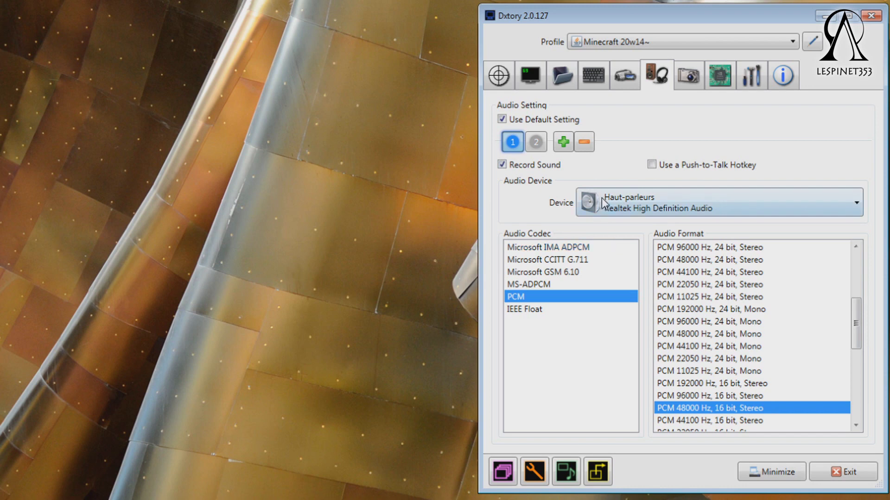
click(563, 142)
click(582, 143)
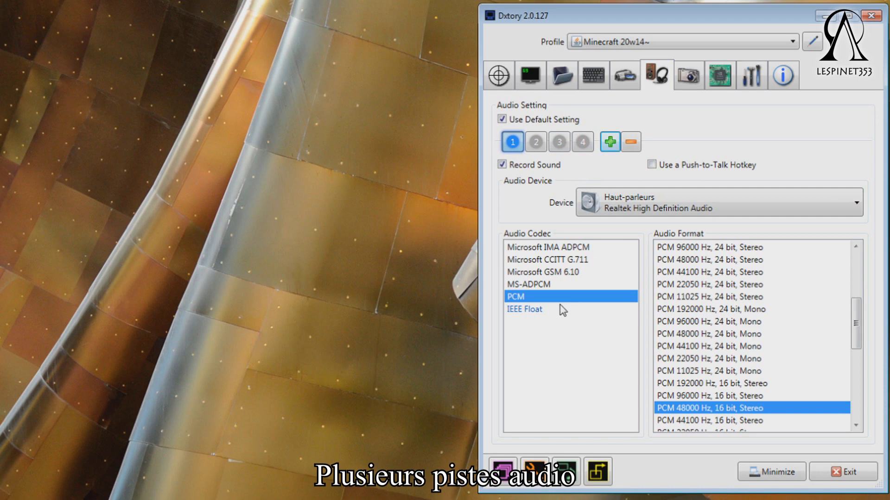
click(630, 142)
click(607, 141)
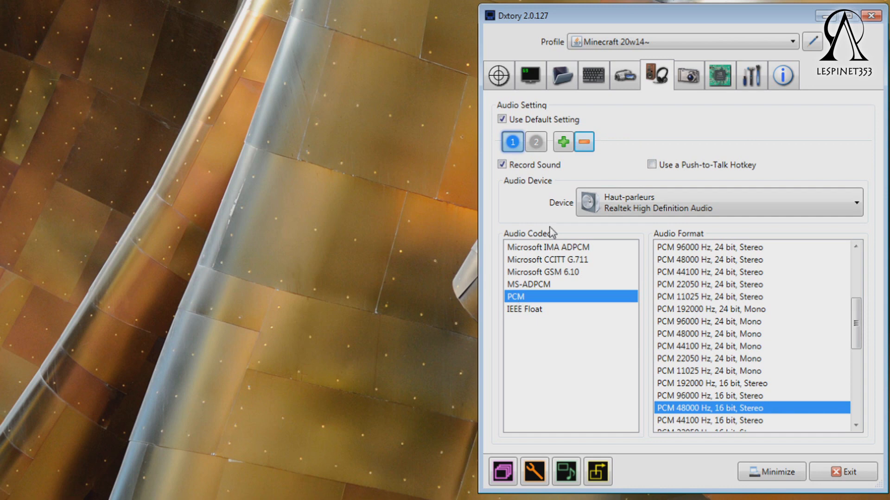
- Add a third audio track and set track 1's device to the Yeti Stereo Microphone
click(564, 143)
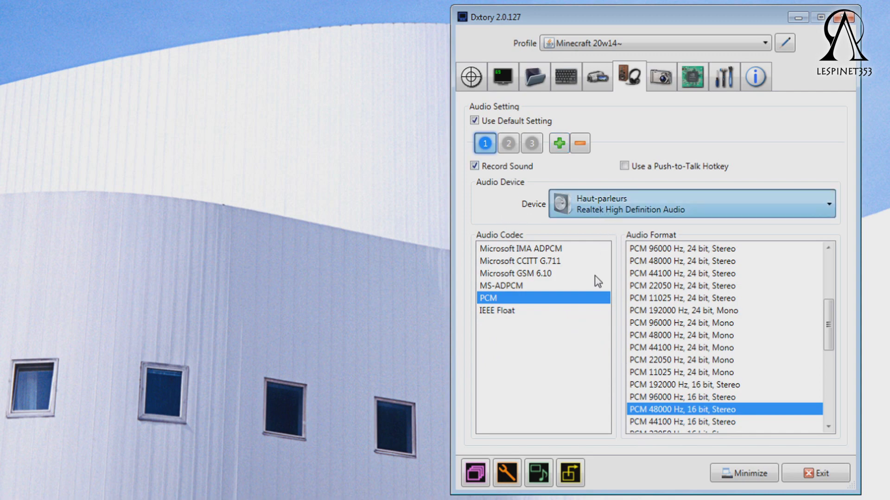
click(691, 204)
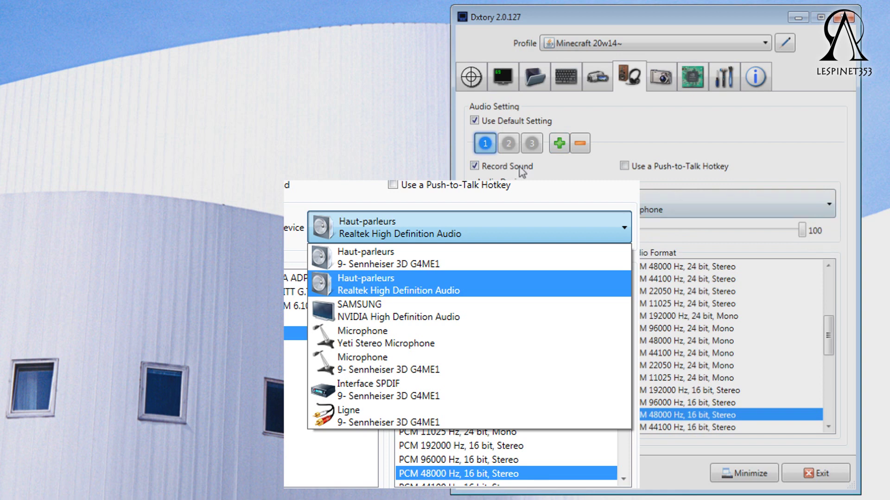
- Set audio track 2's device to the Yeti Stereo Microphone and try out its volume control
click(513, 142)
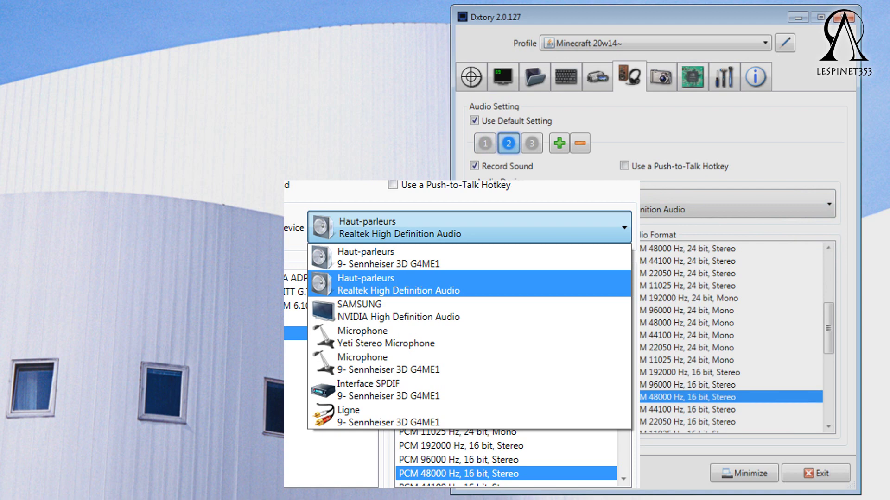
click(622, 302)
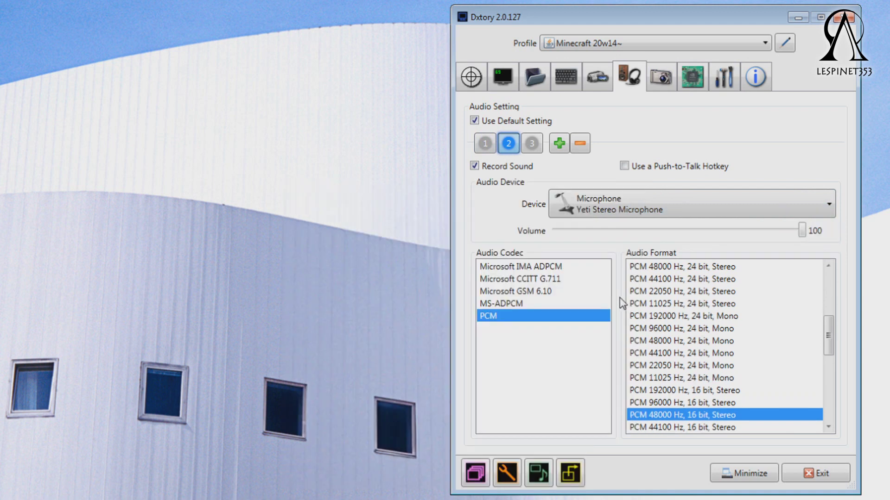
drag(802, 230, 727, 265)
- Set audio track 1's device to Haut-parleurs (Realtek High Definition Audio)
click(485, 144)
click(579, 211)
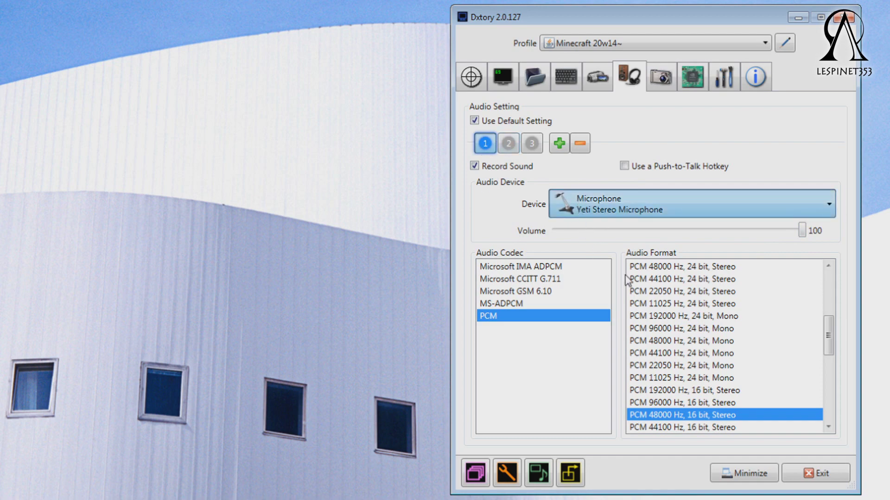
key(Down)
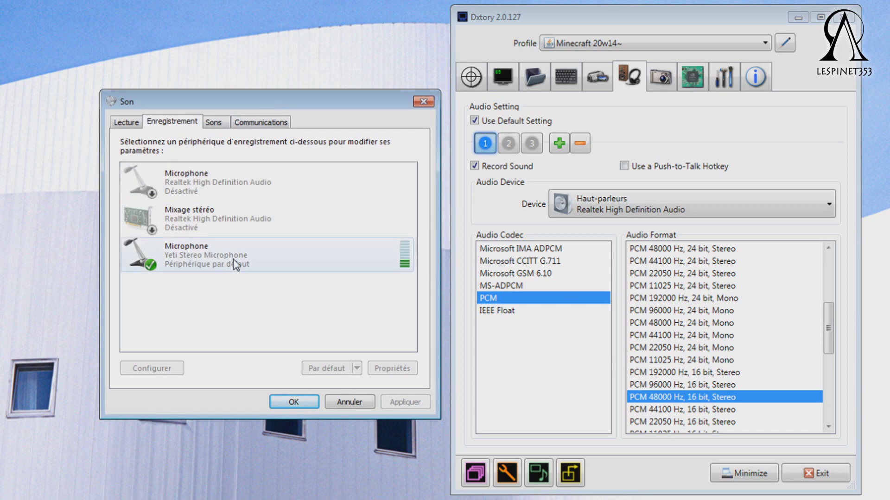
- In the Windows recording devices, check the Yeti Stereo Microphone's input level and close its properties and the sound settings
right_click(222, 255)
click(171, 309)
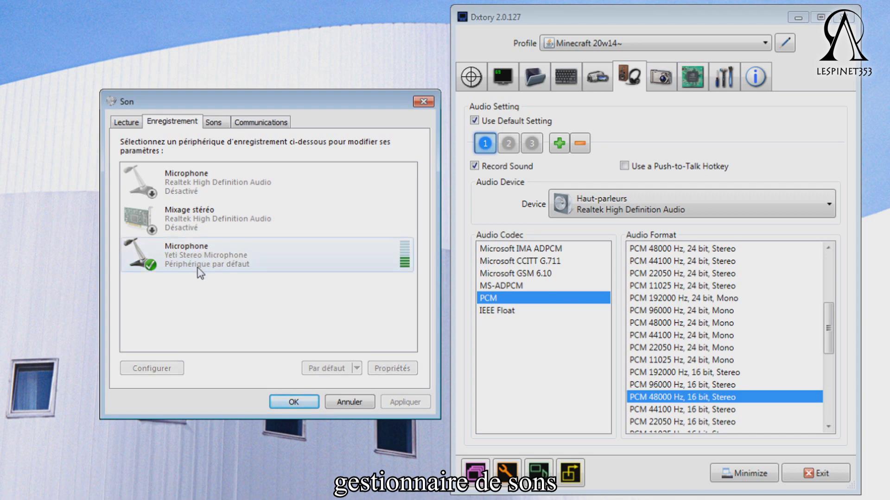
right_click(201, 254)
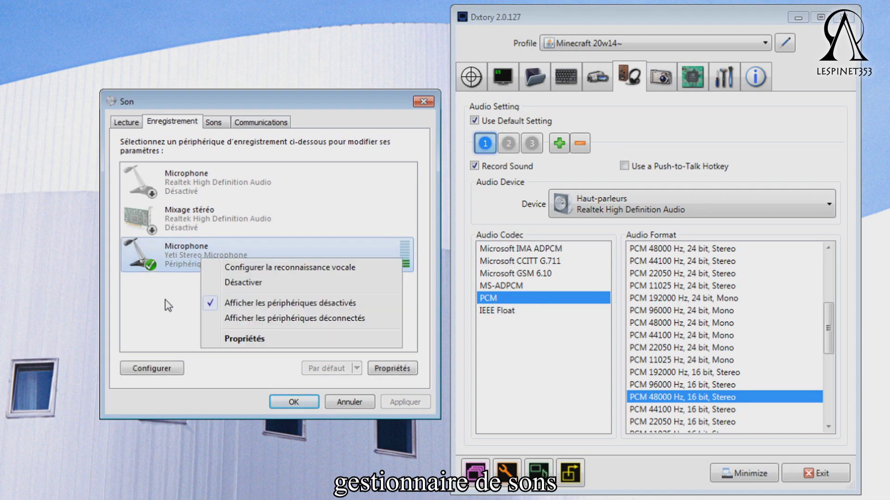
click(235, 343)
click(189, 178)
click(217, 175)
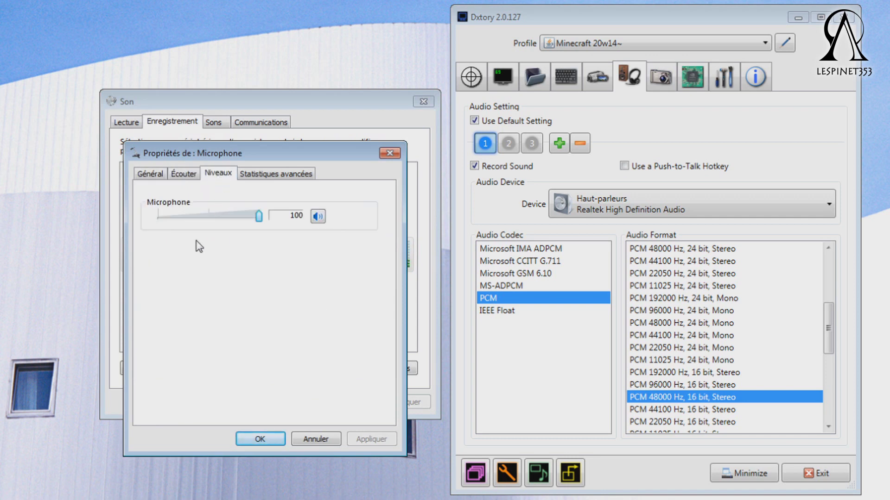
click(261, 439)
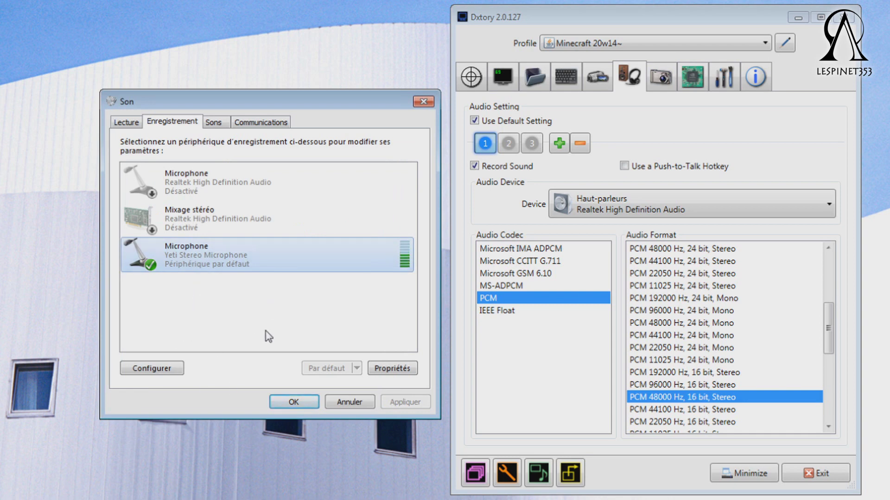
click(293, 402)
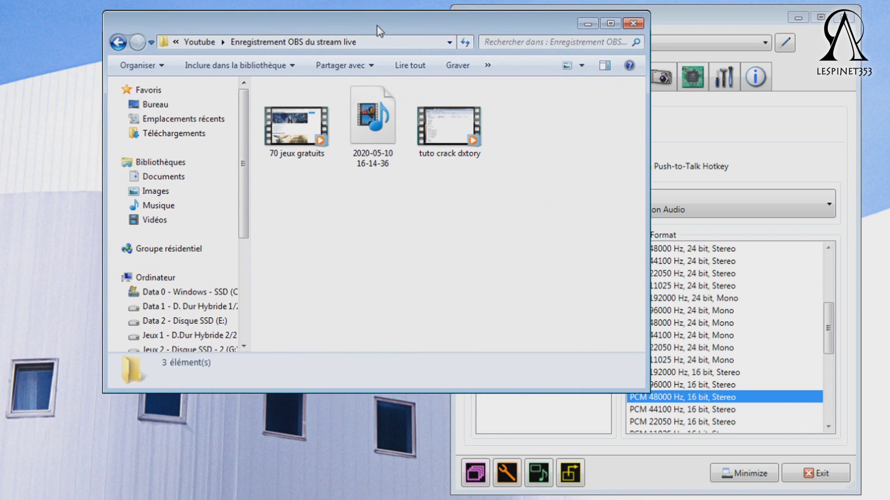
drag(377, 25, 334, 66)
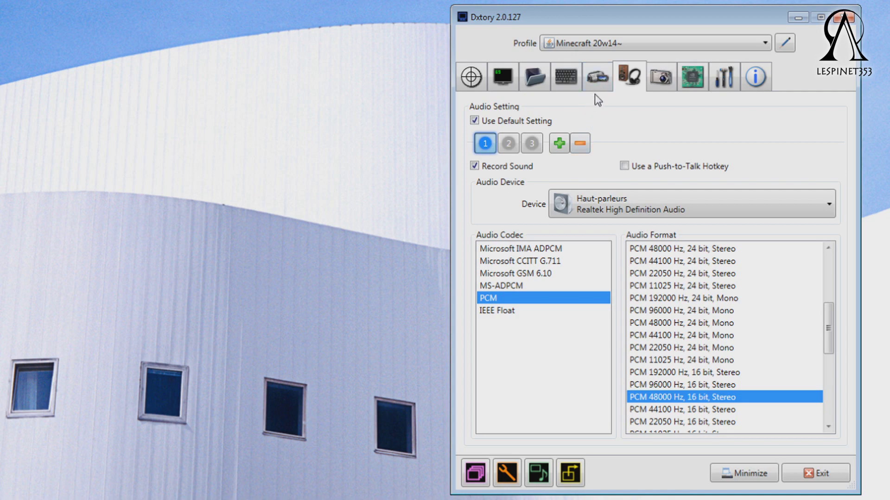
- Review the movie settings and the quality format options of the Dxtory Video Codec, and close the codec options
click(598, 79)
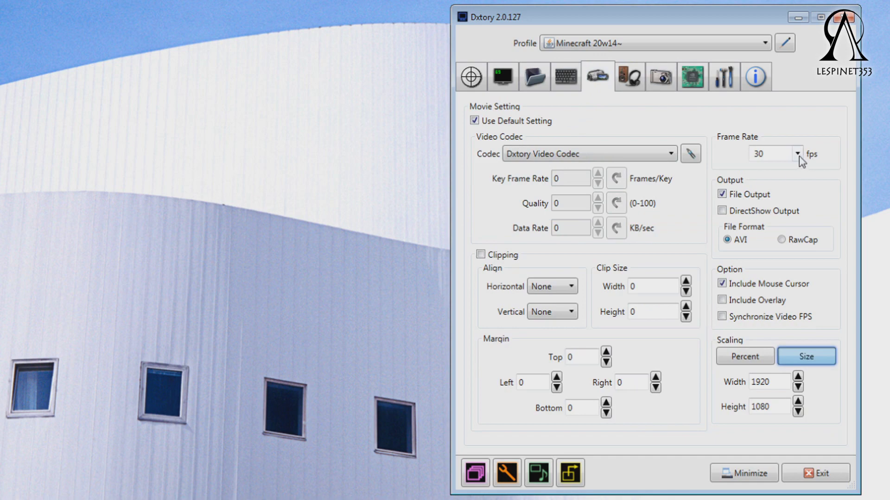
click(691, 154)
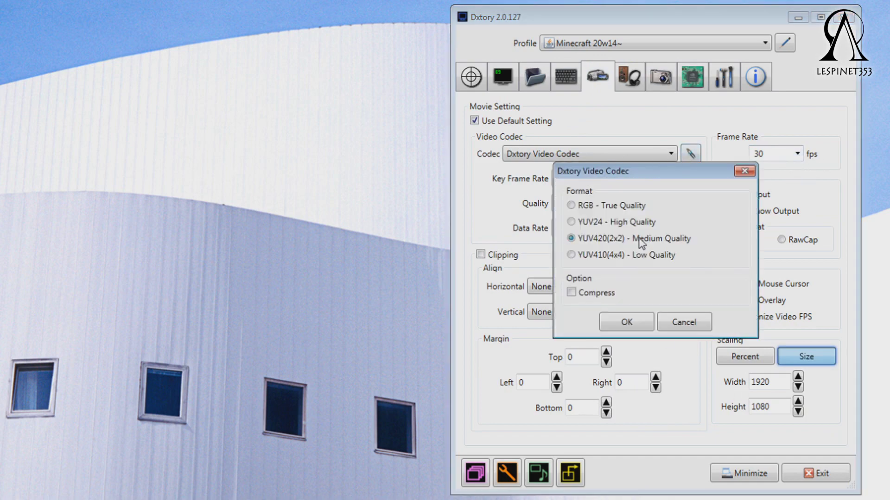
drag(639, 179, 602, 184)
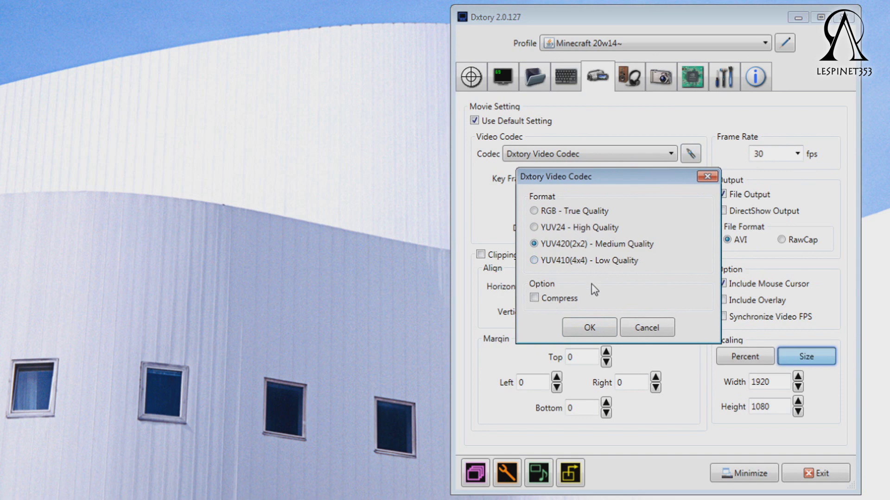
click(598, 328)
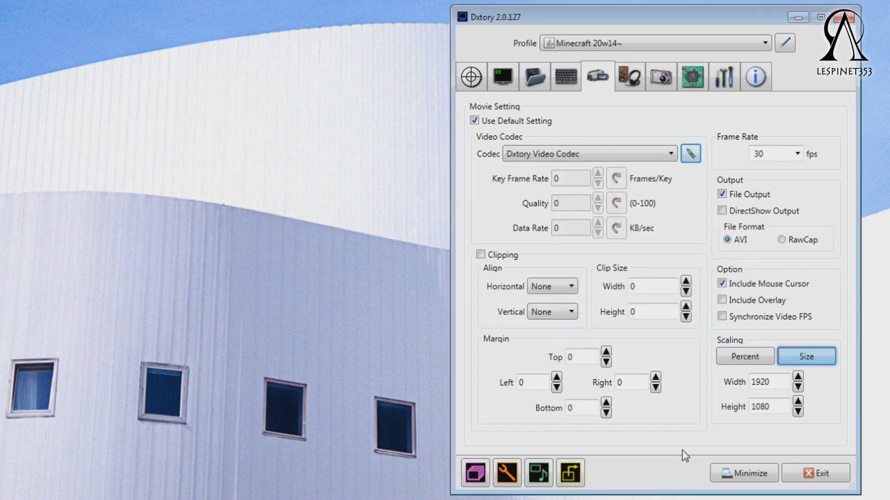